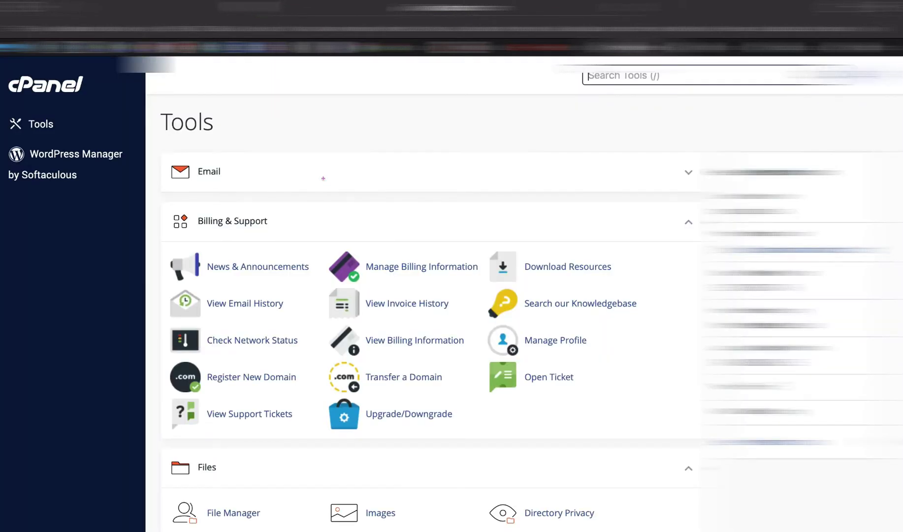
- Open File Manager from the cPanel Files section to list public_html
scroll(323, 178, "down", 3)
scroll(323, 178, "up", 3)
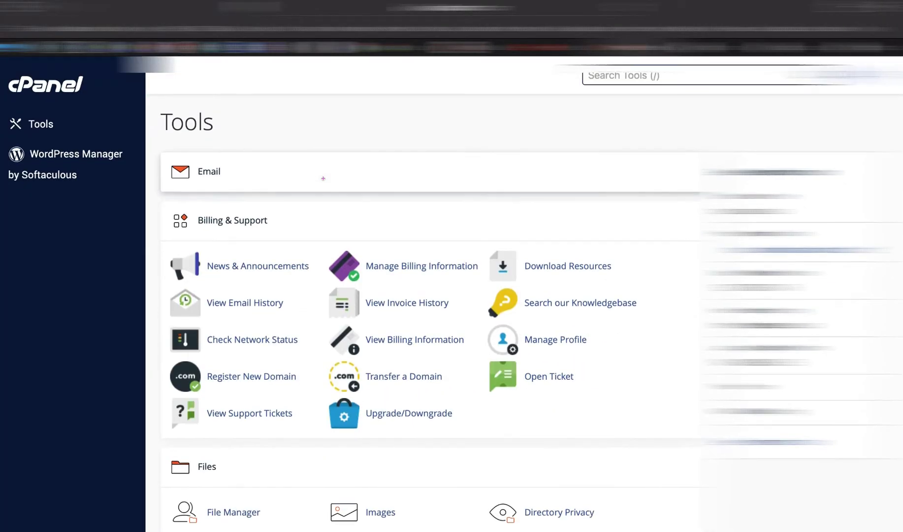
scroll(323, 179, "down", 2)
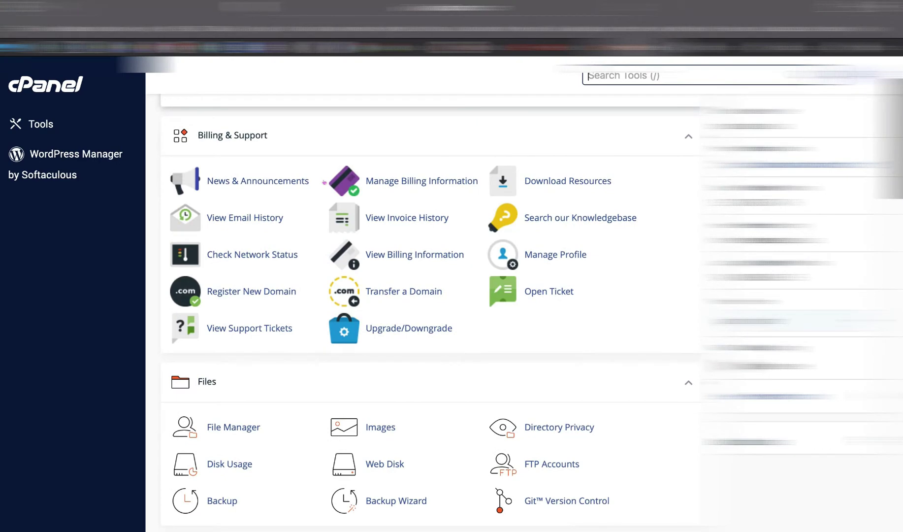
scroll(249, 252, "down", 3)
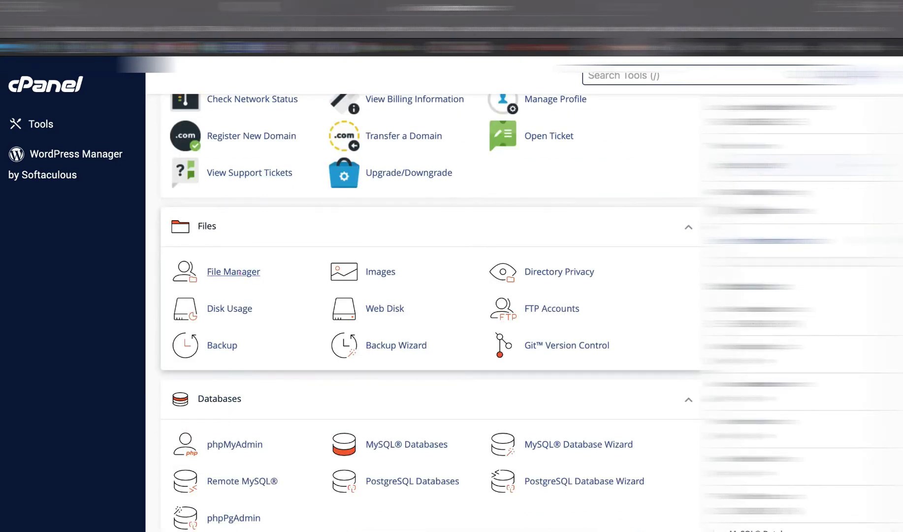
left_click(239, 272)
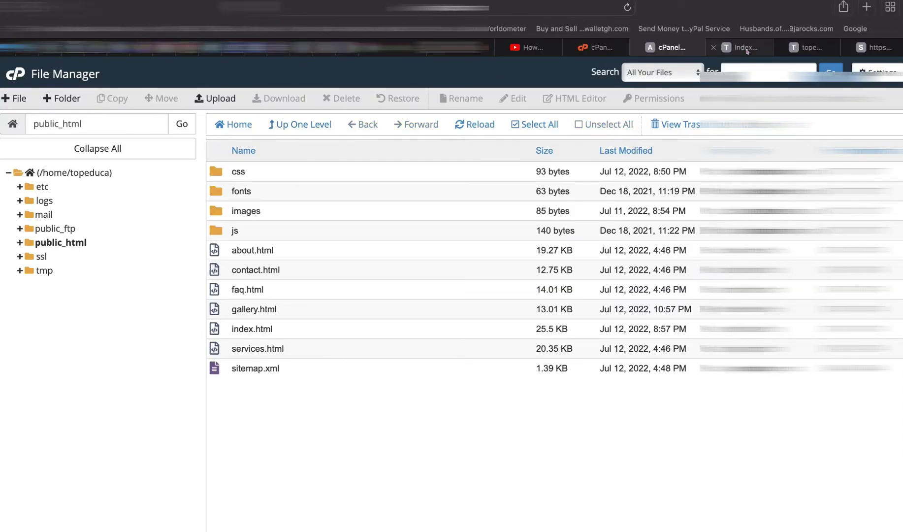
- Load topeducationconsultant.com/admin in the website's Safari tab
left_click(807, 47)
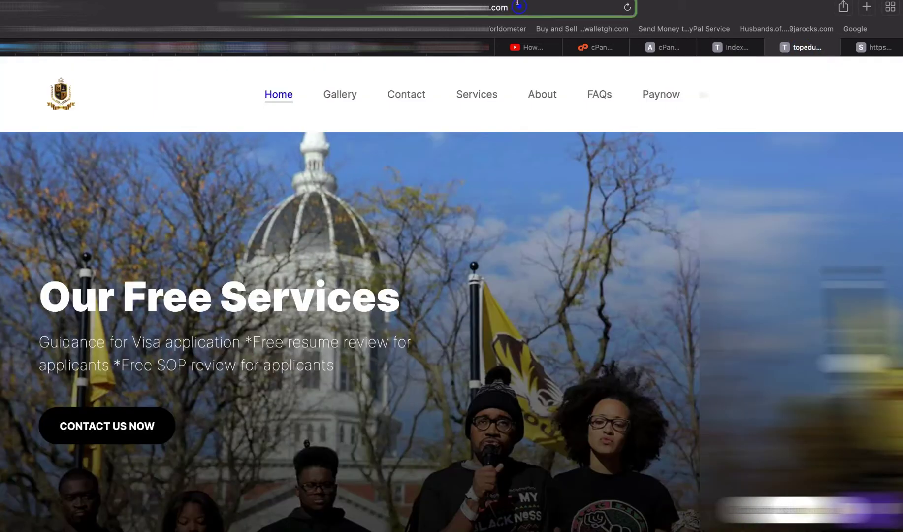
left_click(510, 7)
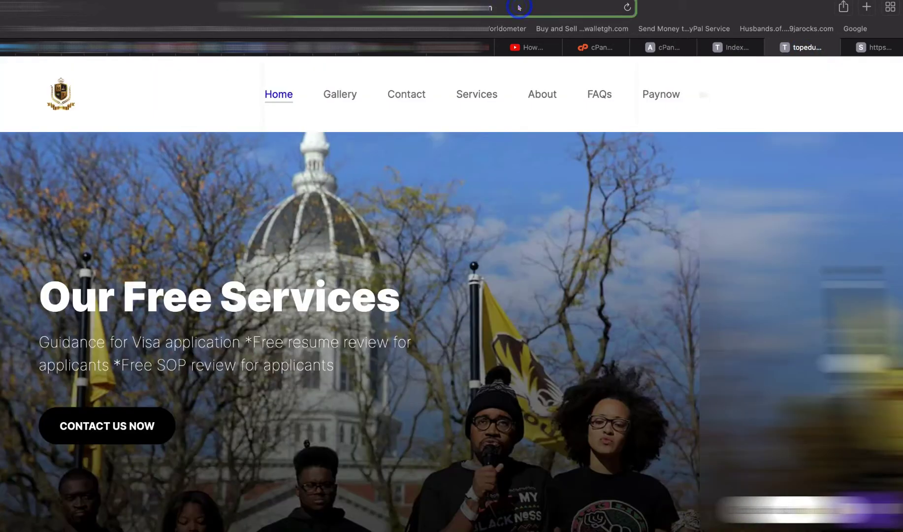
type("topeducationconsultant.com/admin")
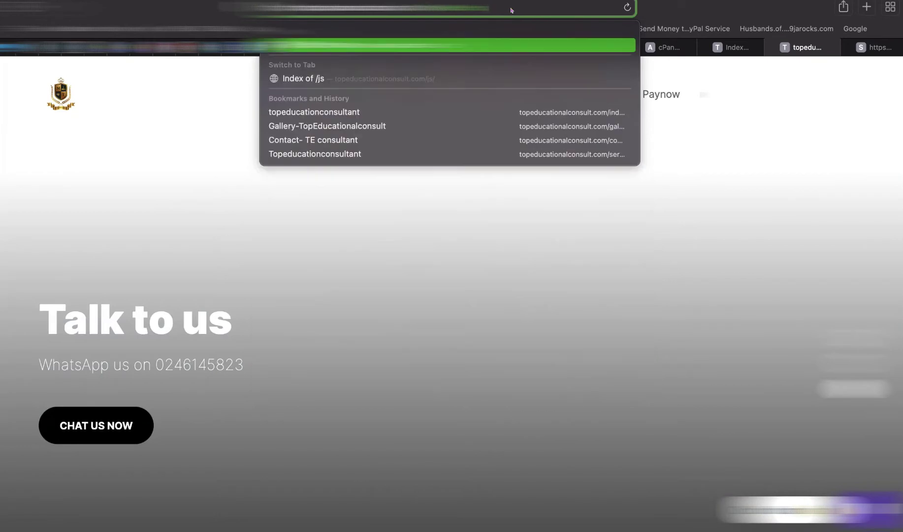
key("Return")
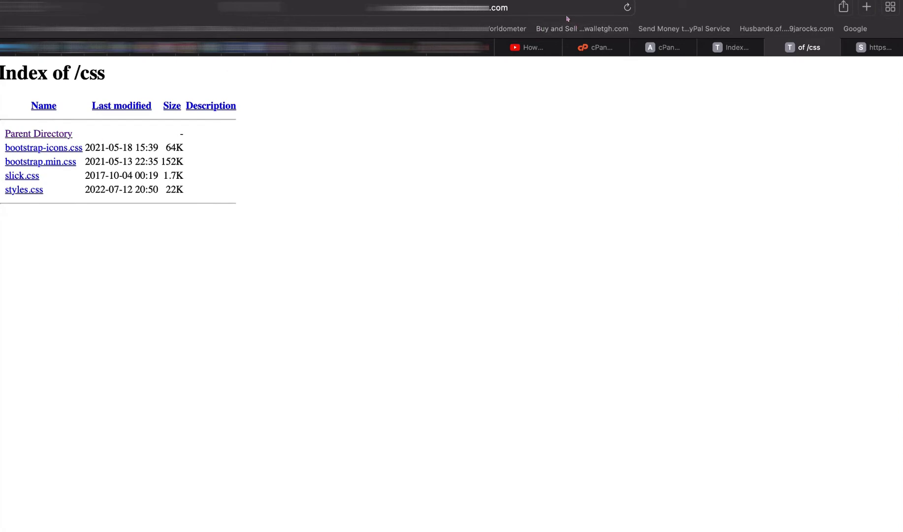
- Load the site's folder listing page and close the extra directory tab
left_click(530, 6)
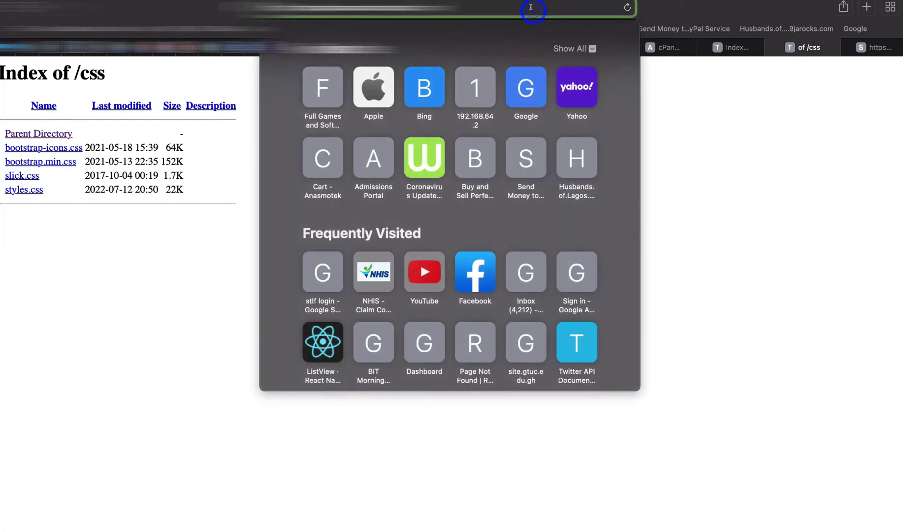
key("super+v")
key("Return")
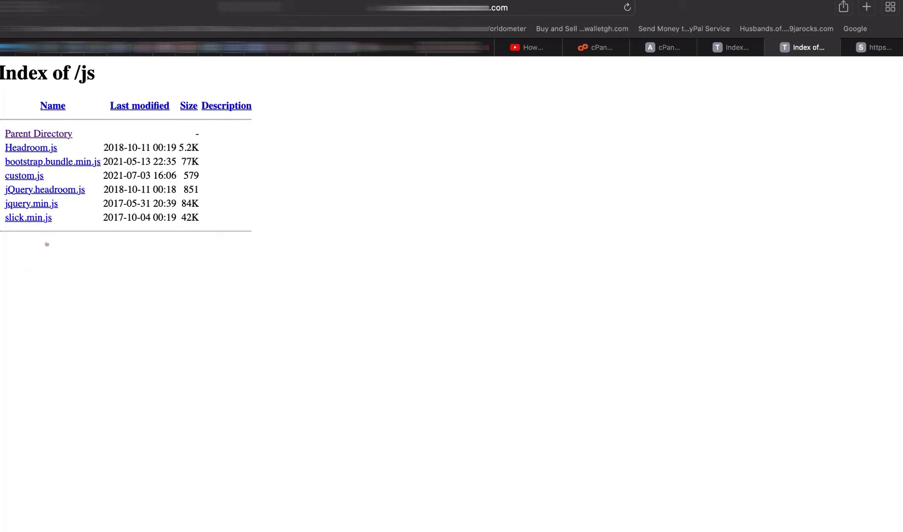
left_click(736, 50)
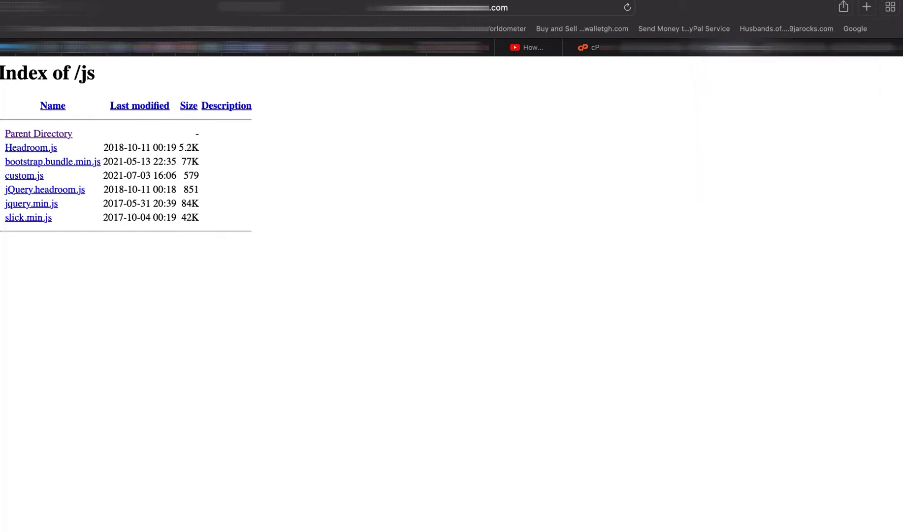
left_click(595, 49)
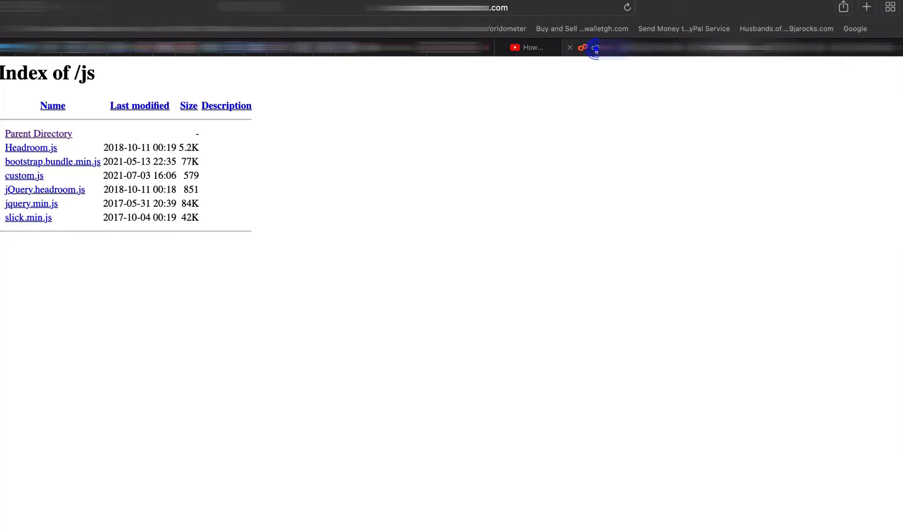
- Search cPanel tools for 'file' and reopen File Manager on public_html
scroll(463, 378, "down", 4)
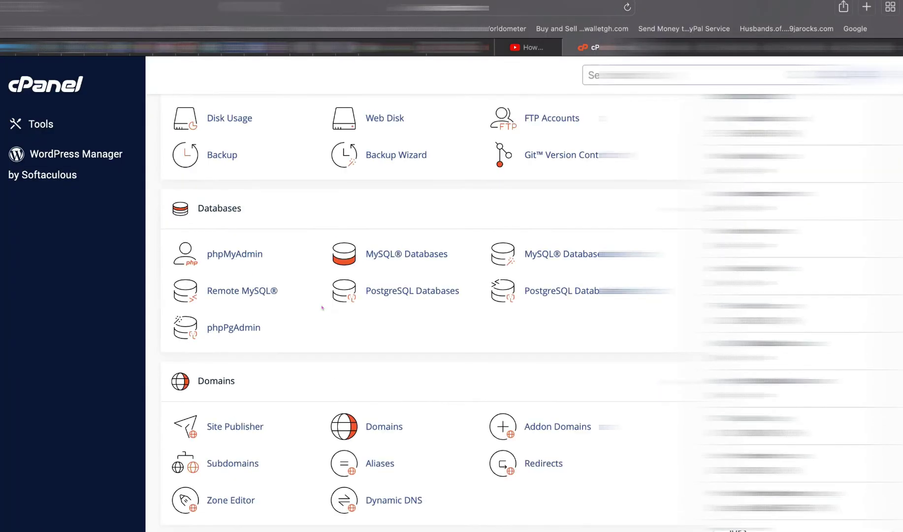
scroll(325, 305, "down", 7)
scroll(242, 400, "down", 3)
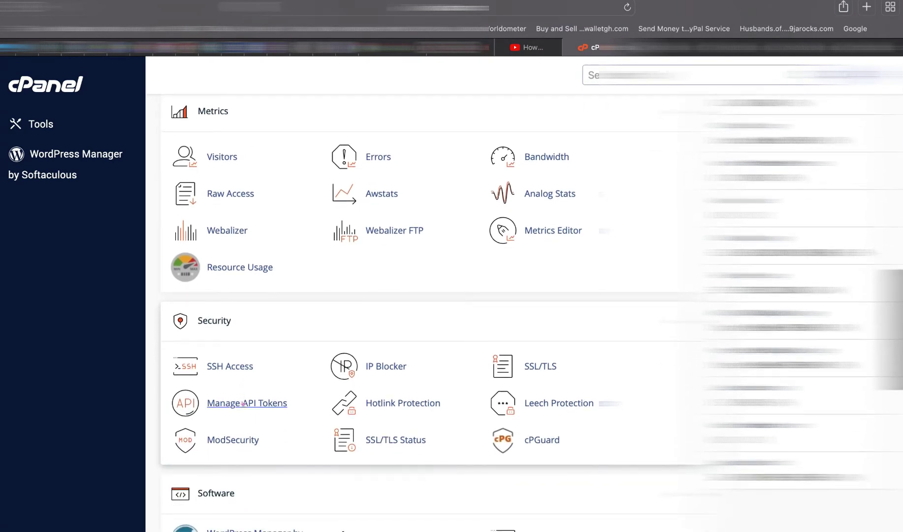
scroll(270, 401, "up", 15)
type("/")
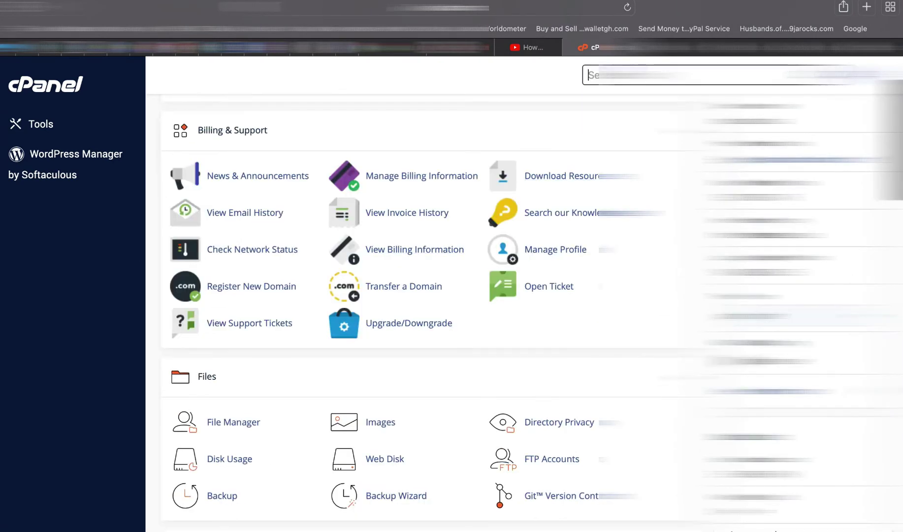
type("file")
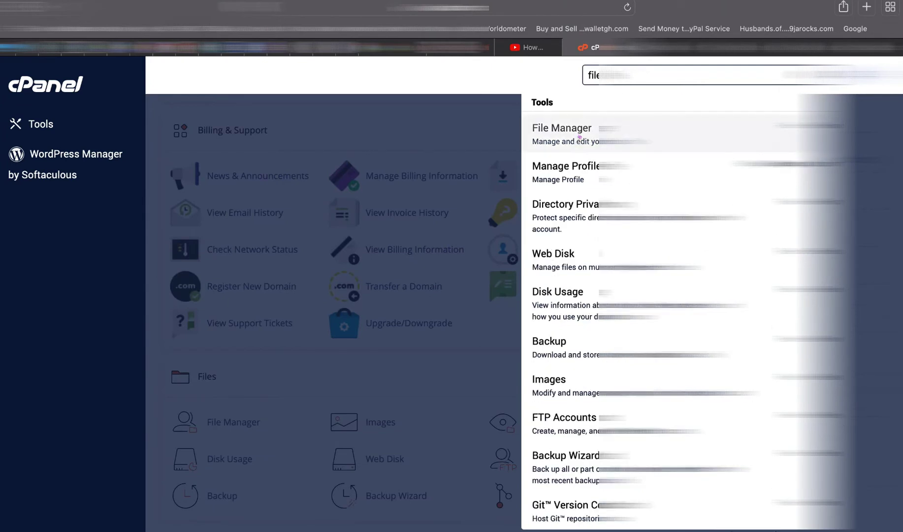
left_click(580, 137)
left_click(579, 138)
left_click(580, 138)
left_click(248, 381)
left_click(229, 422)
left_click(228, 423)
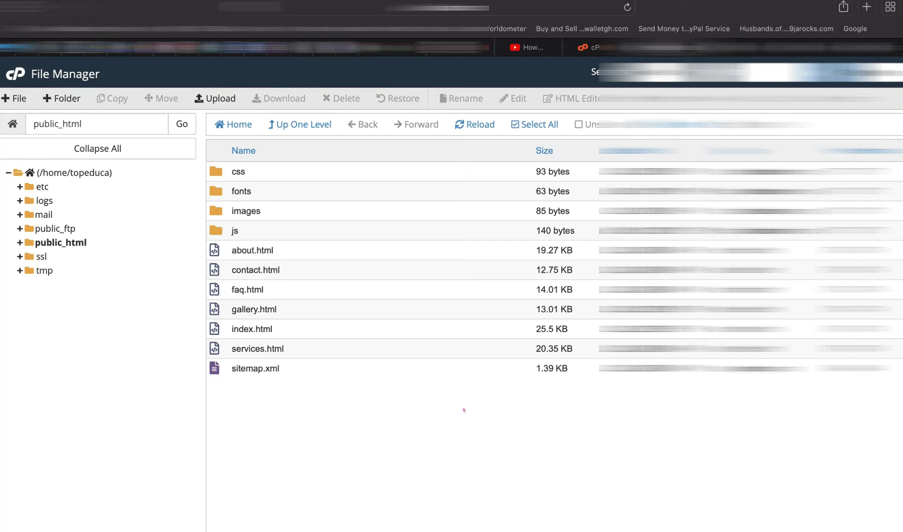
- In the home directory, select public_html (currently 0777) and open its permissions
left_click(237, 129)
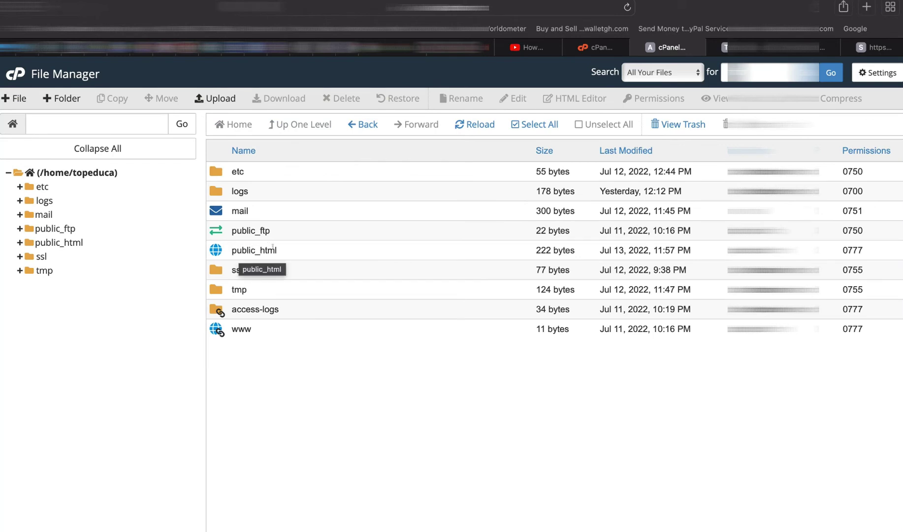
left_click(286, 250)
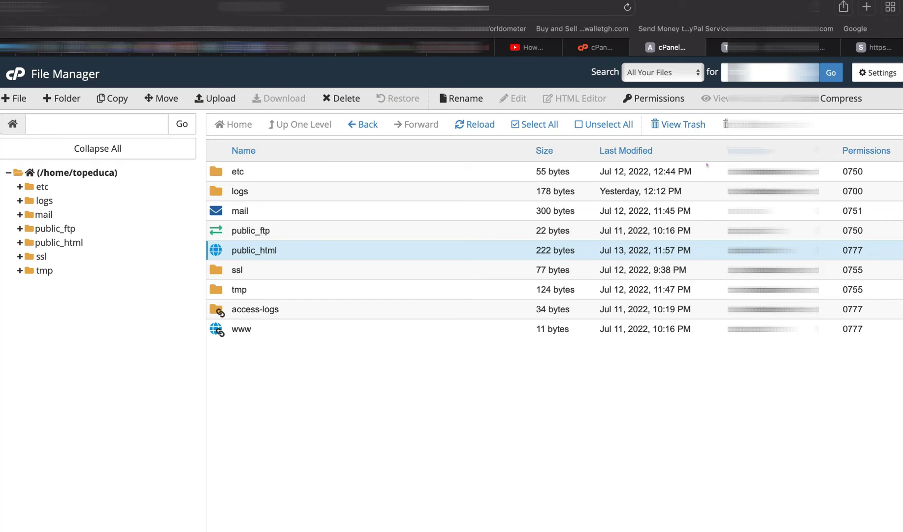
left_click(659, 98)
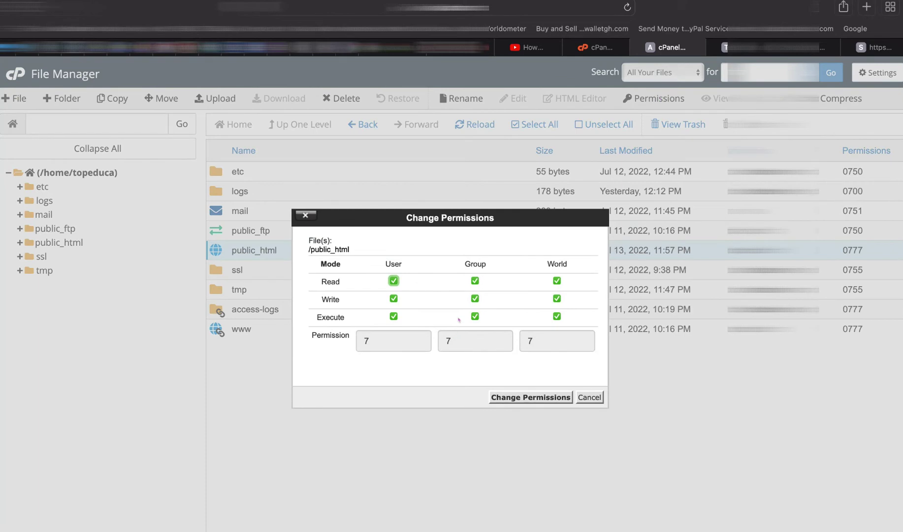
- Set public_html to 750 by clearing Group Write and all World permissions
left_click(471, 341)
left_click(386, 342)
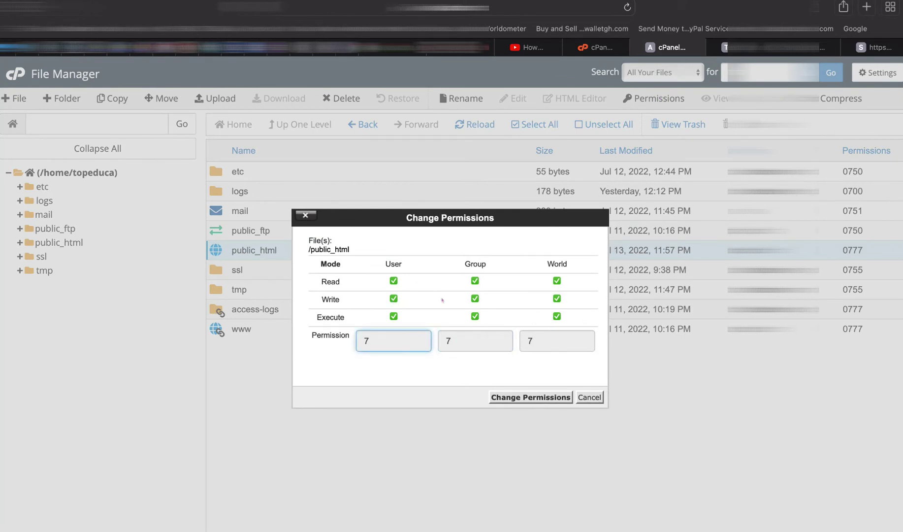
left_click(475, 299)
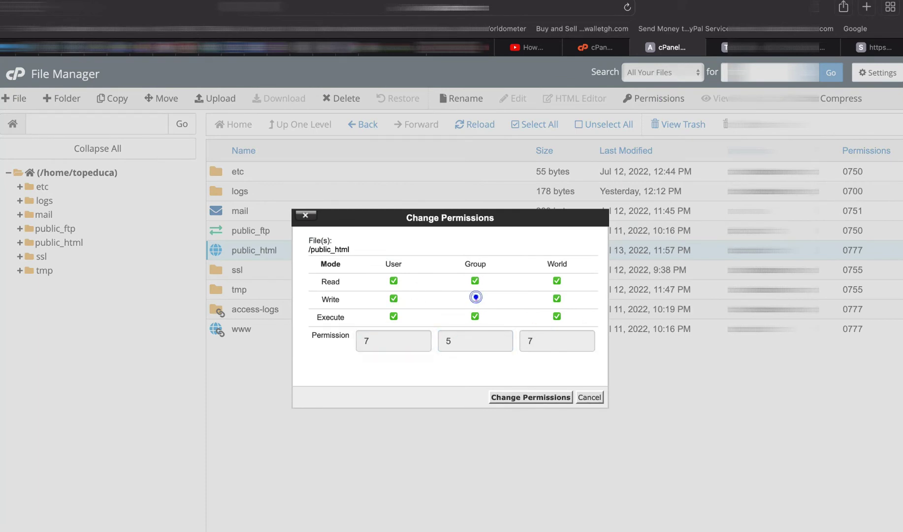
left_click(557, 298)
left_click(556, 280)
left_click(556, 316)
left_click(521, 397)
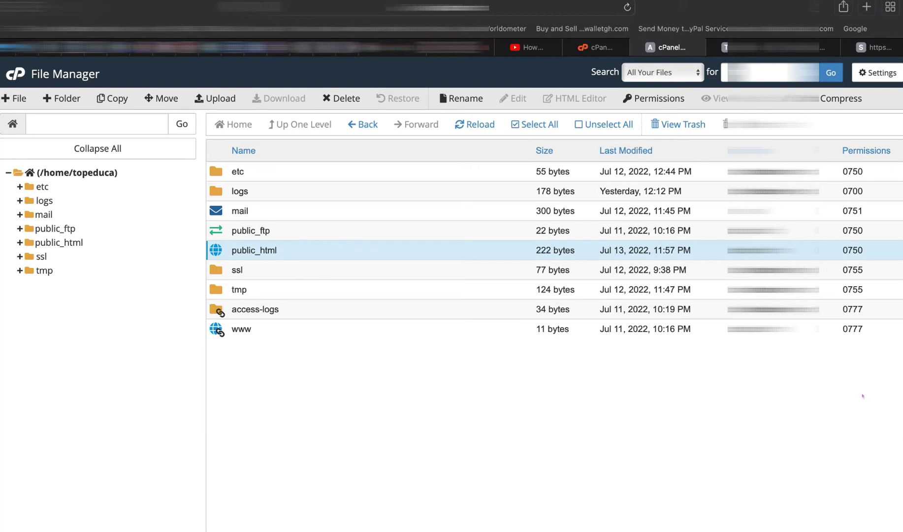
- Enter public_html, collapse the folder tree, and select the css through js folders
double_click(379, 248)
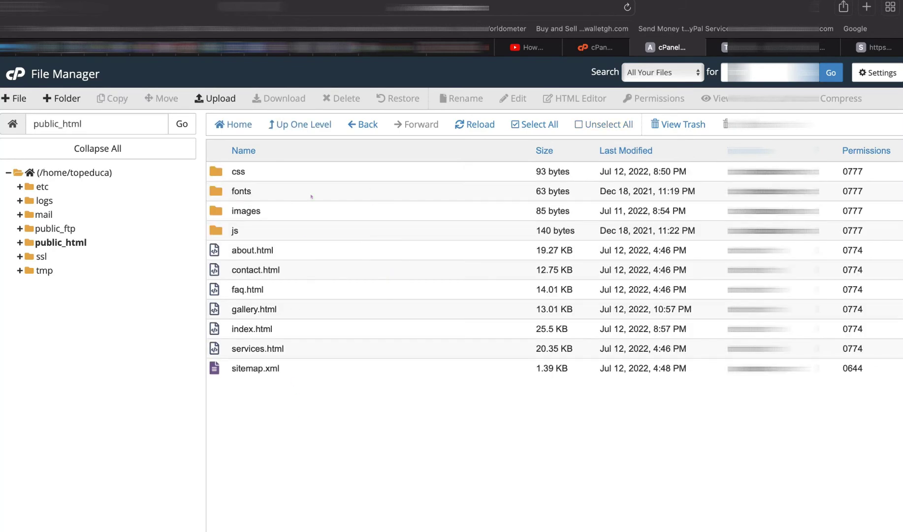
left_click(122, 148)
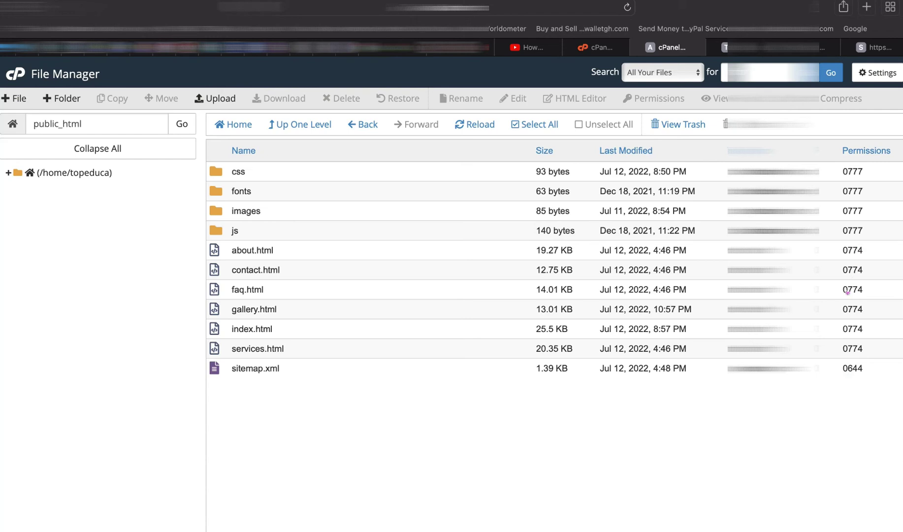
left_click(425, 172)
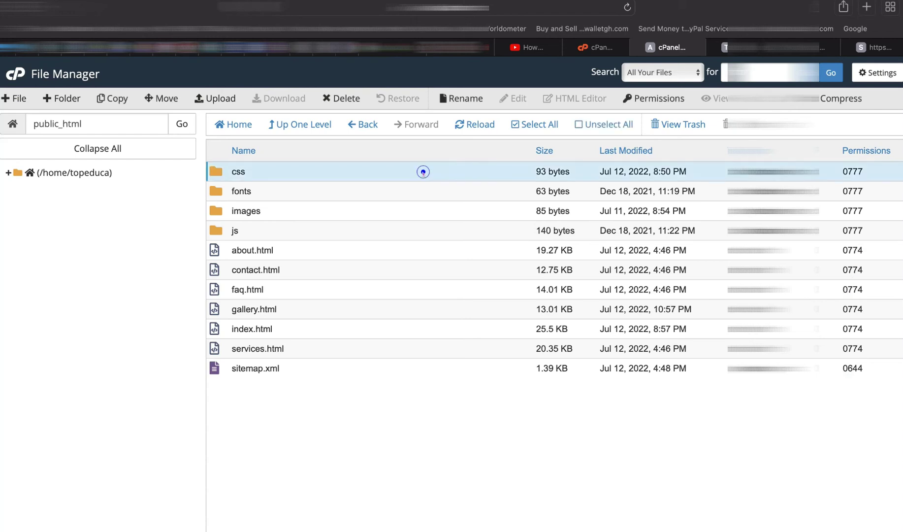
left_click(342, 232, "shift")
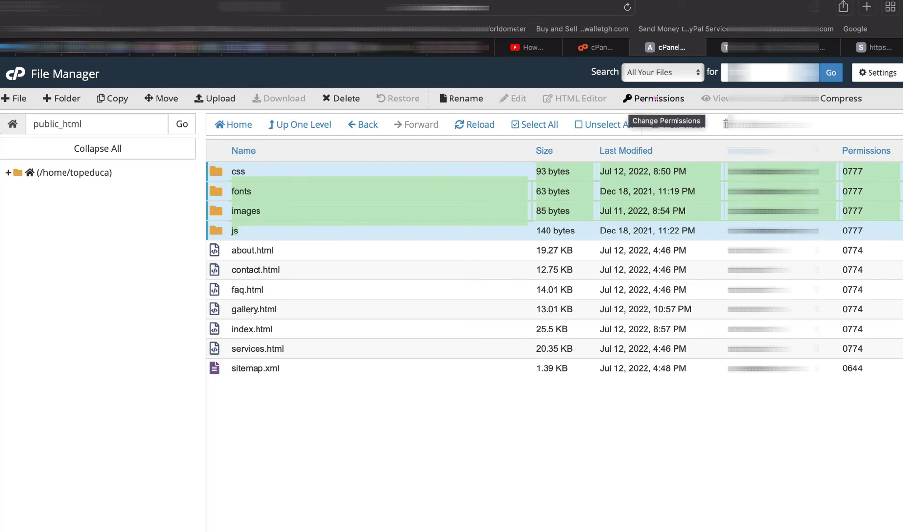
- Give the css, fonts, images and js folders 755, then select about.html through services.html
left_click(655, 97)
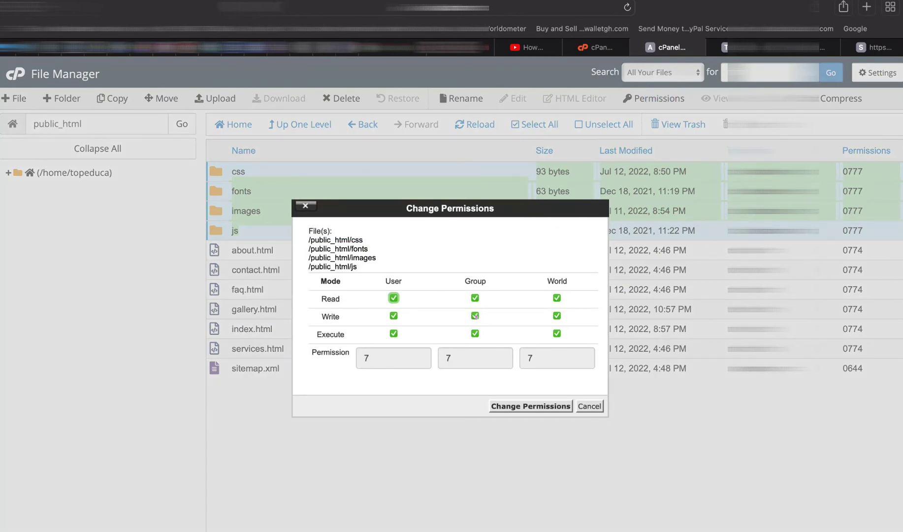
left_click(556, 316)
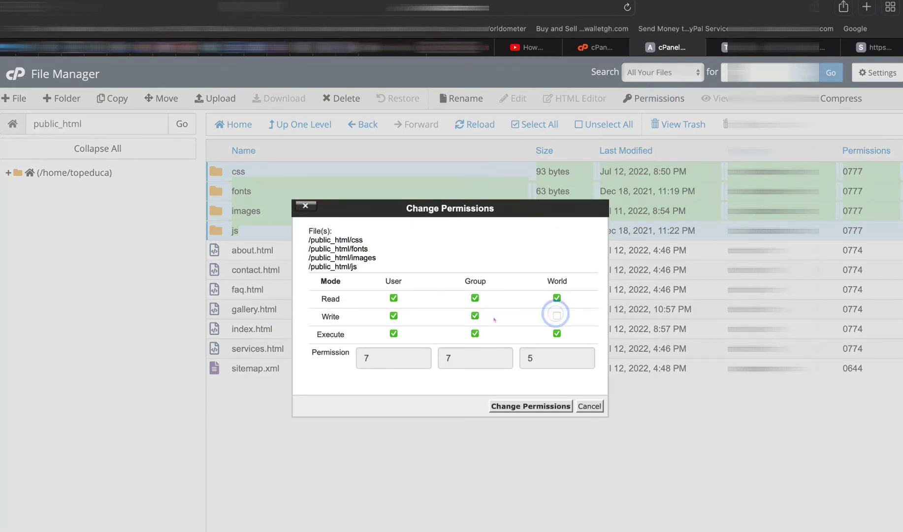
left_click(475, 315)
left_click(518, 405)
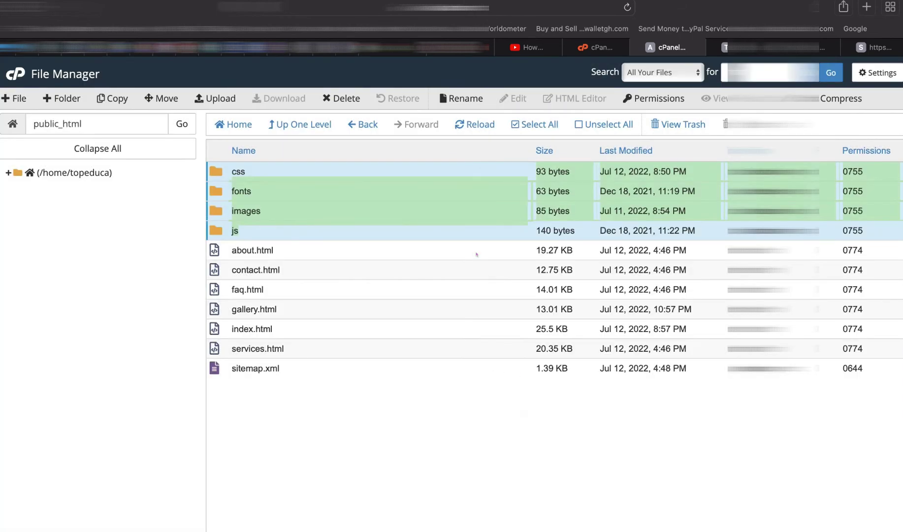
left_click(407, 249)
left_click(339, 348, "shift")
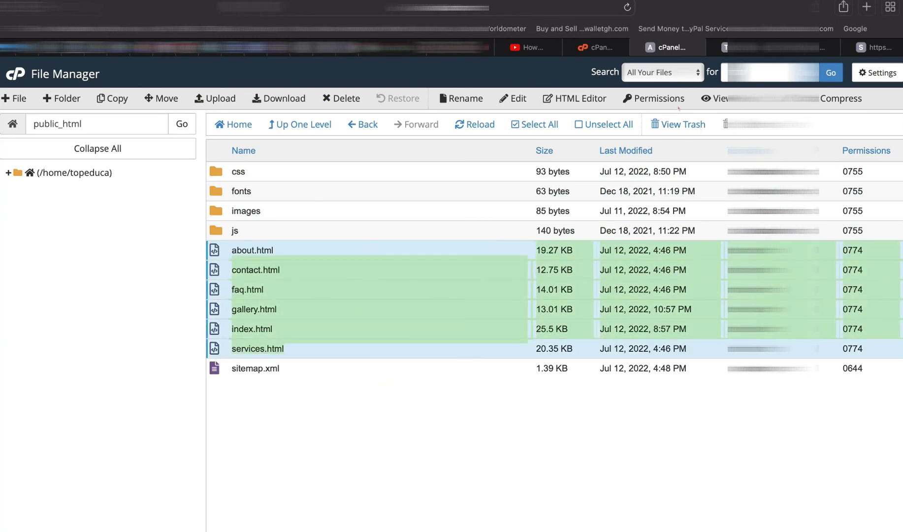
- Set the six HTML files to 644: owner read/write, group and world read only
left_click(645, 100)
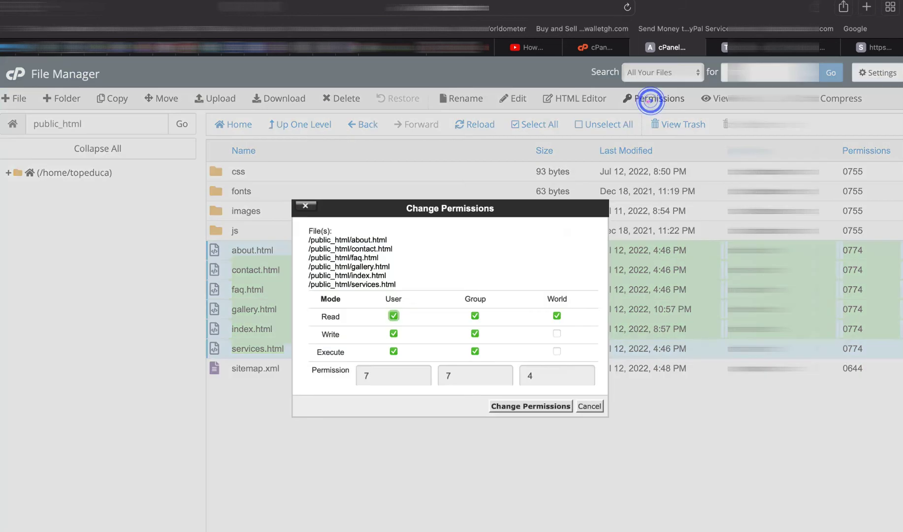
left_click(474, 333)
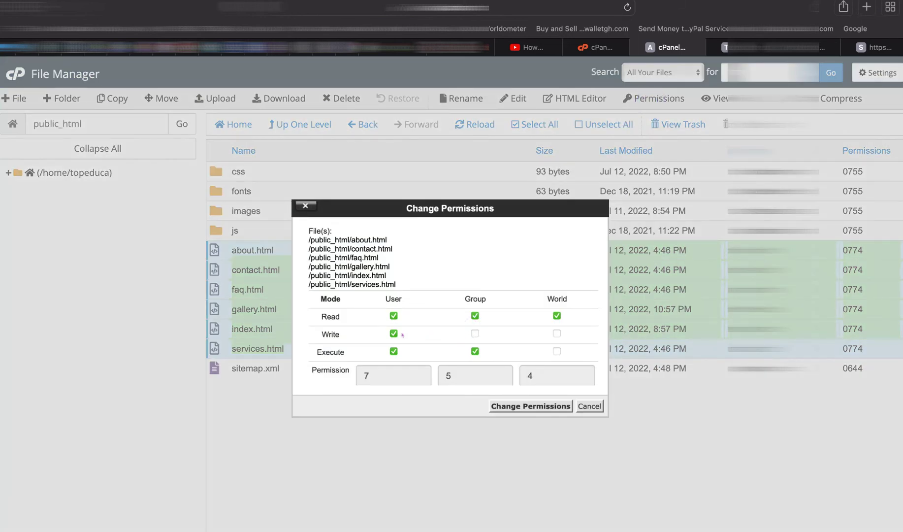
left_click(393, 333)
left_click(393, 333)
left_click(393, 351)
scroll(478, 325, "down", 2)
left_click(474, 325)
left_click(474, 307)
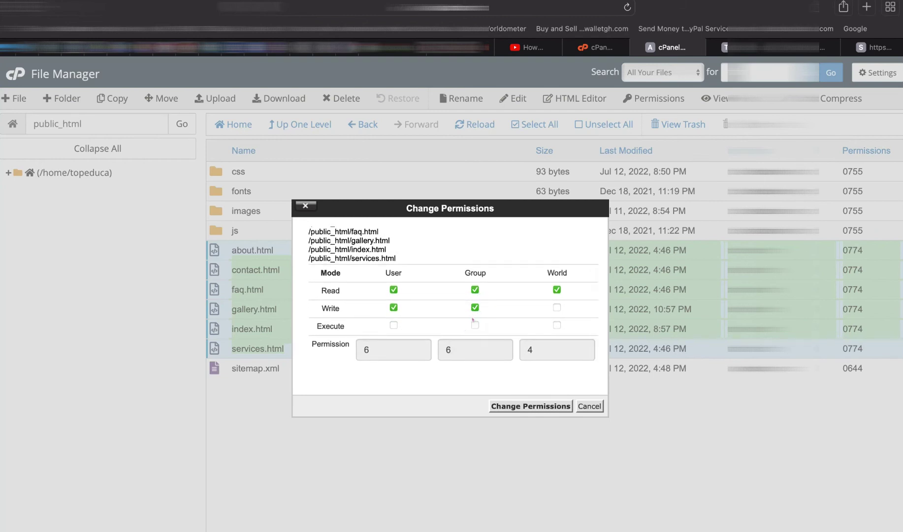
left_click(475, 307)
left_click(475, 324)
left_click(474, 325)
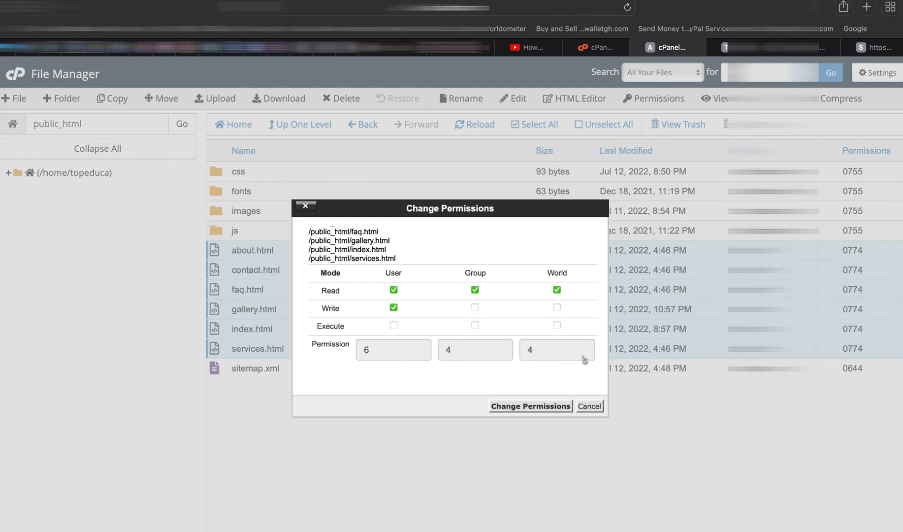
left_click(532, 406)
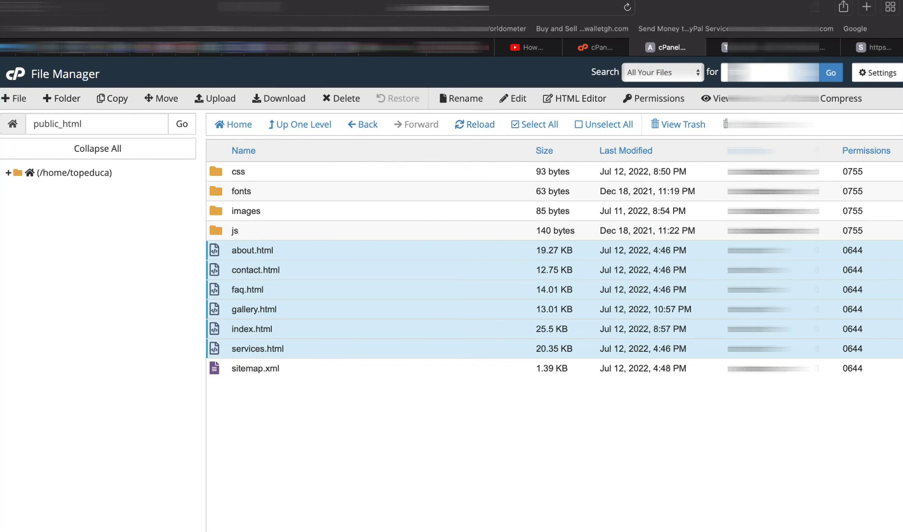
left_click(738, 47)
- Load the site's contact page and select its 403 Forbidden error text
left_click(530, 3)
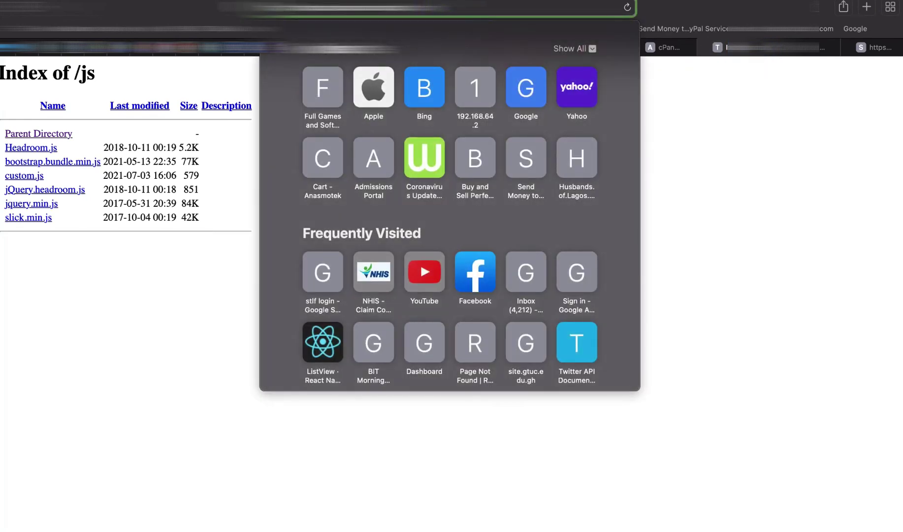
type("contact")
key("Return")
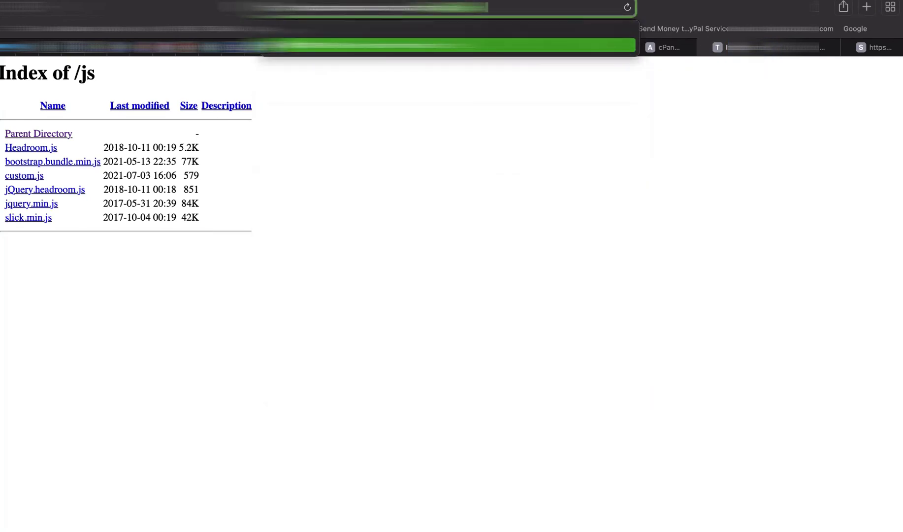
left_click_drag(16, 85, 427, 93)
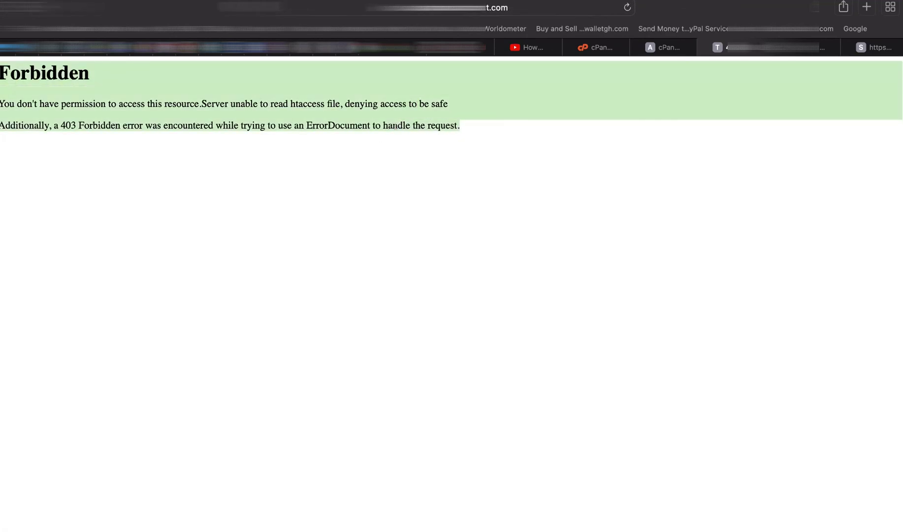